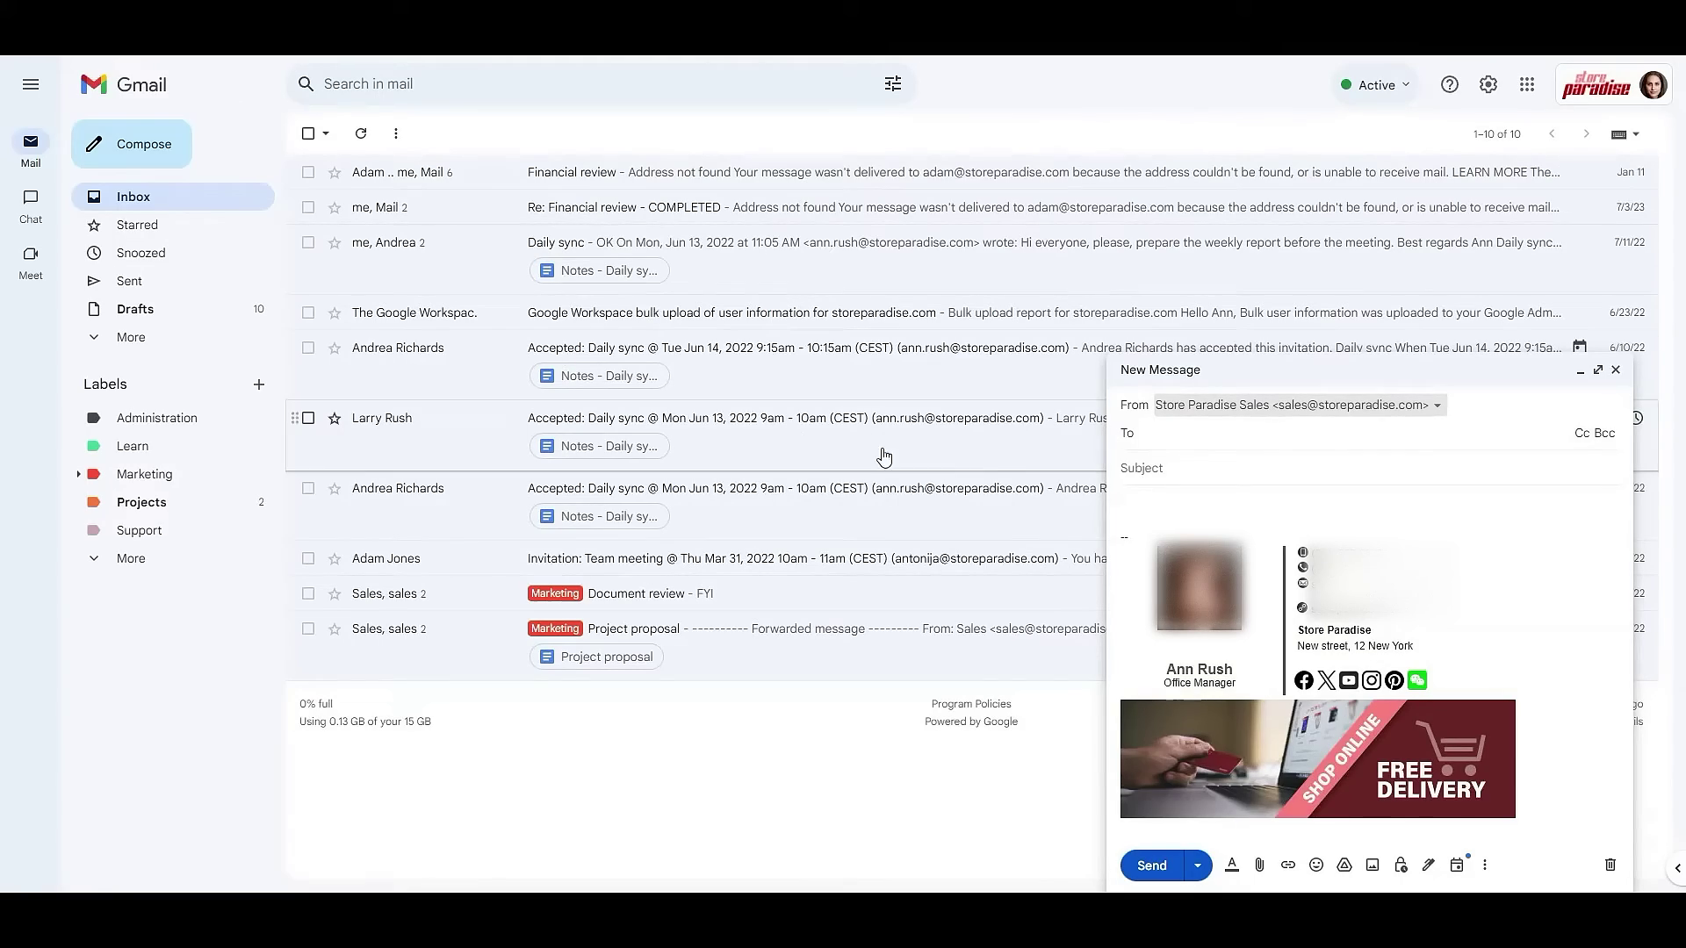
click(1430, 406)
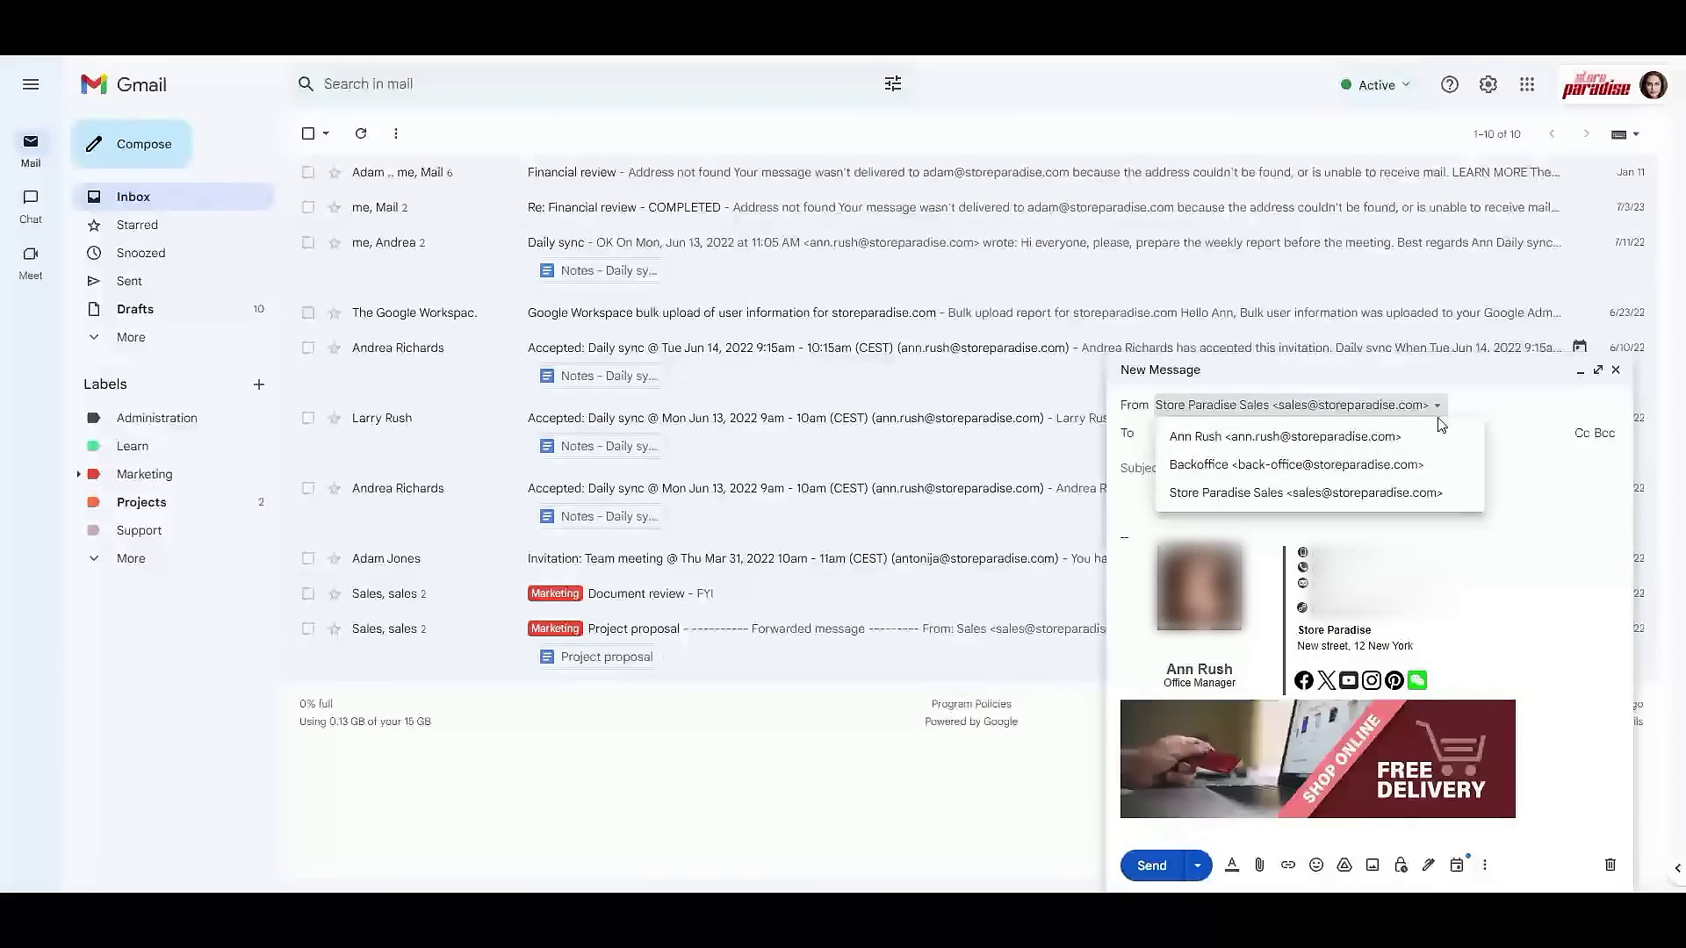
click(1439, 405)
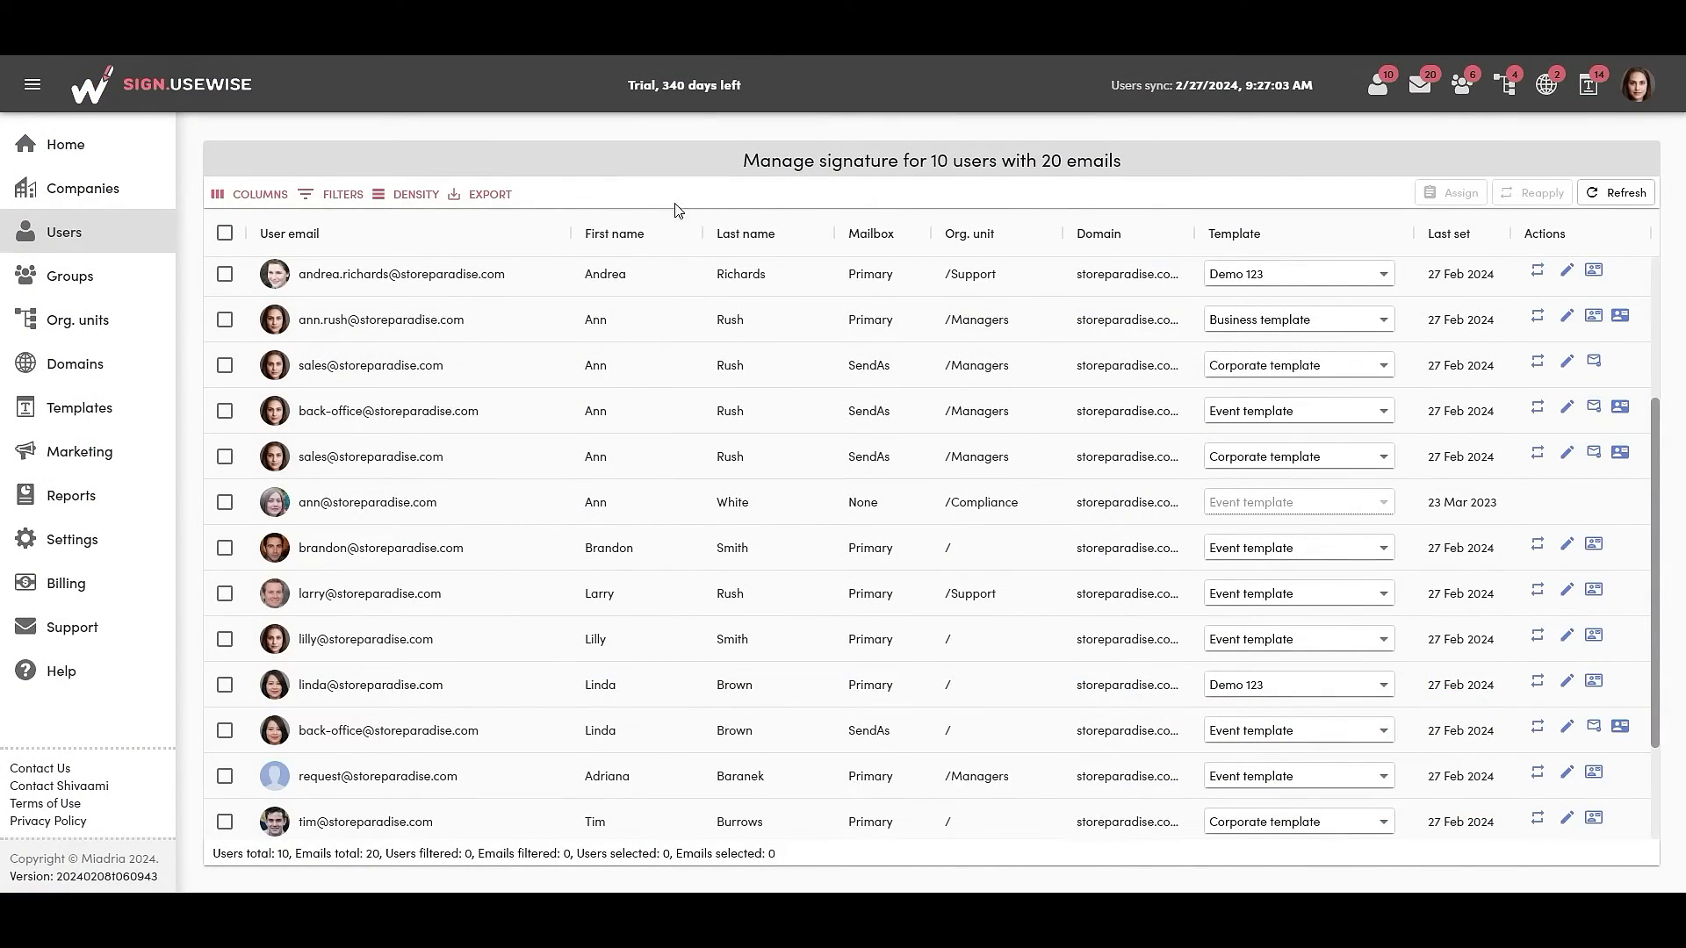
click(224, 319)
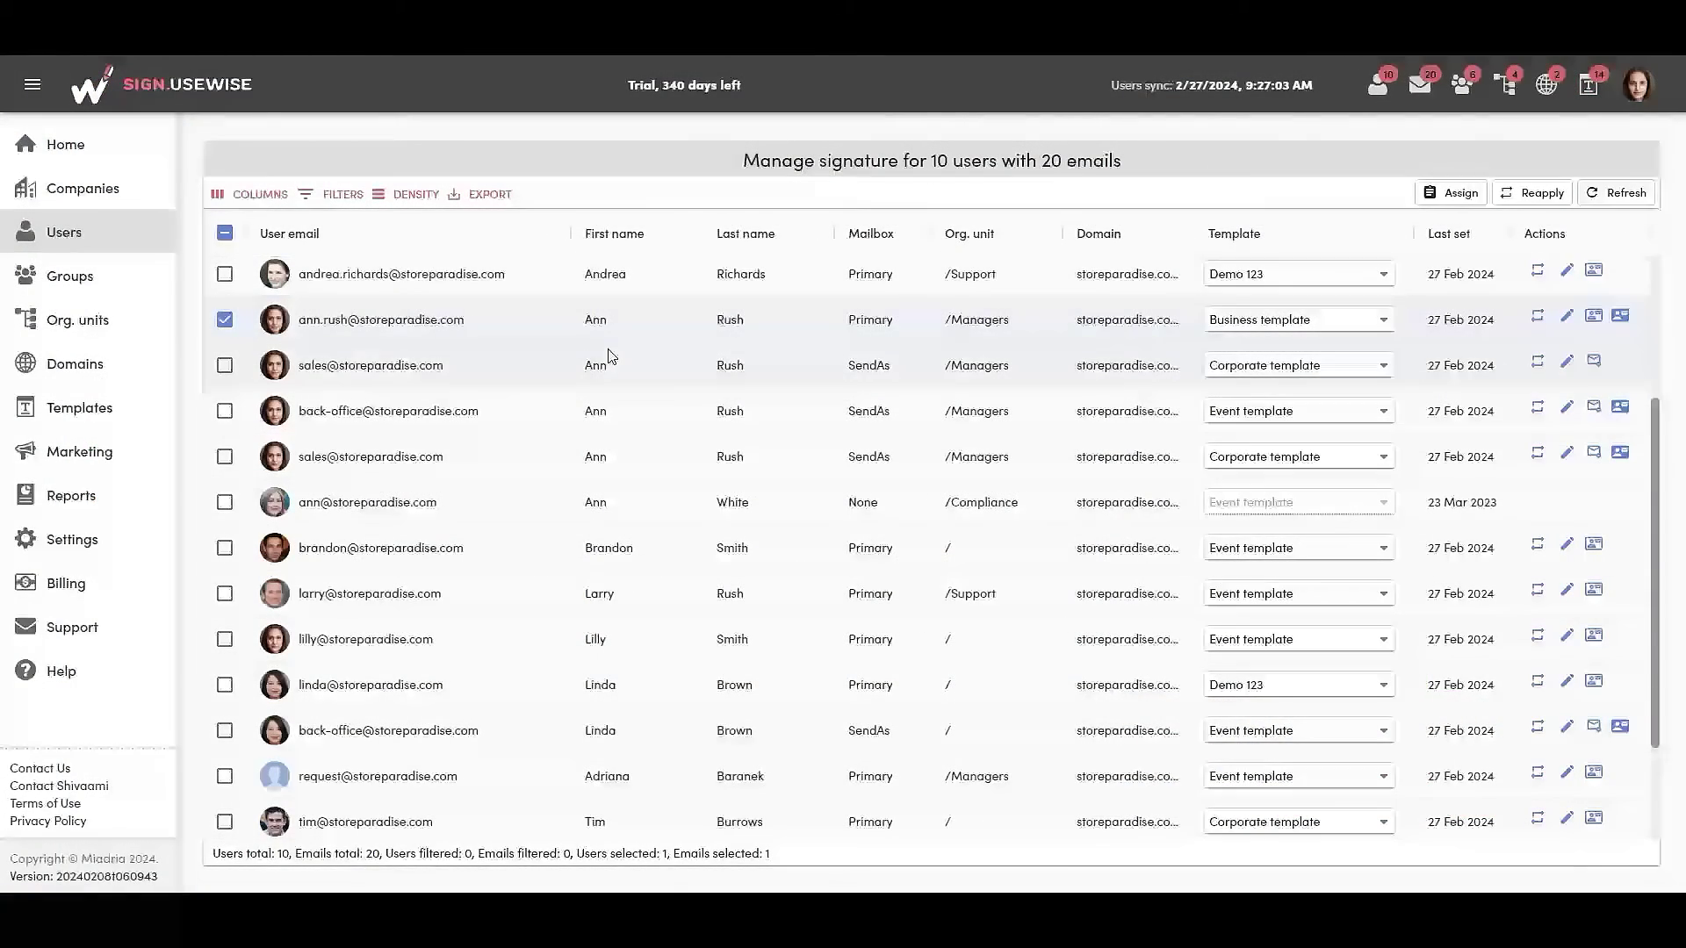
click(1620, 319)
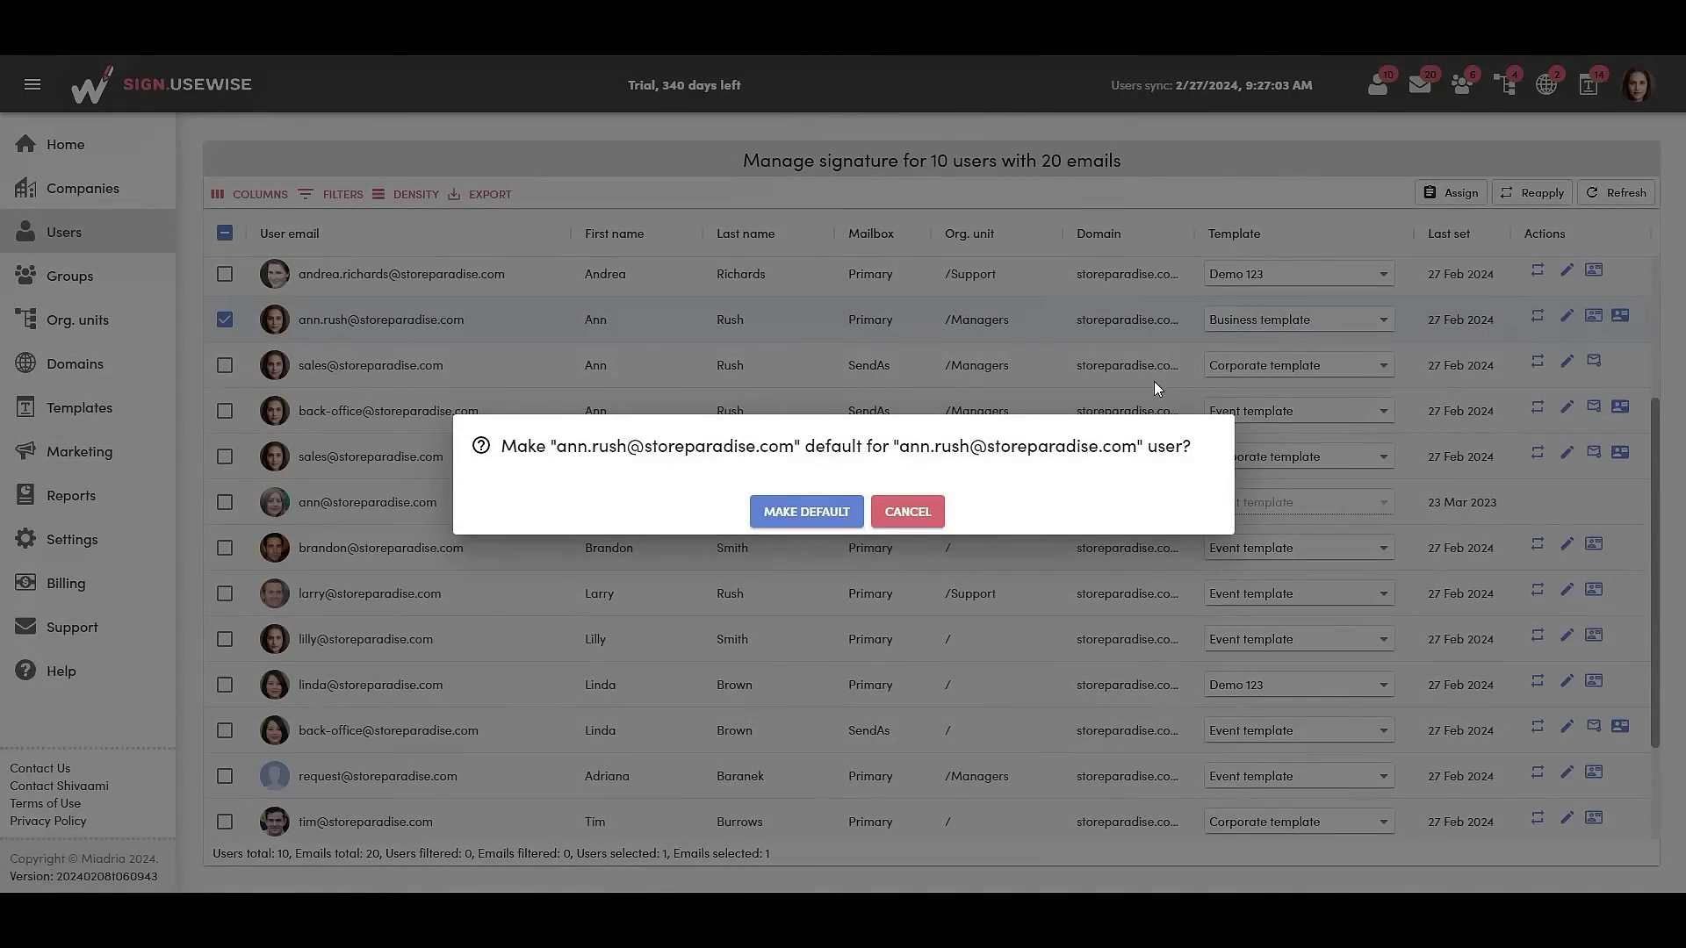
click(822, 509)
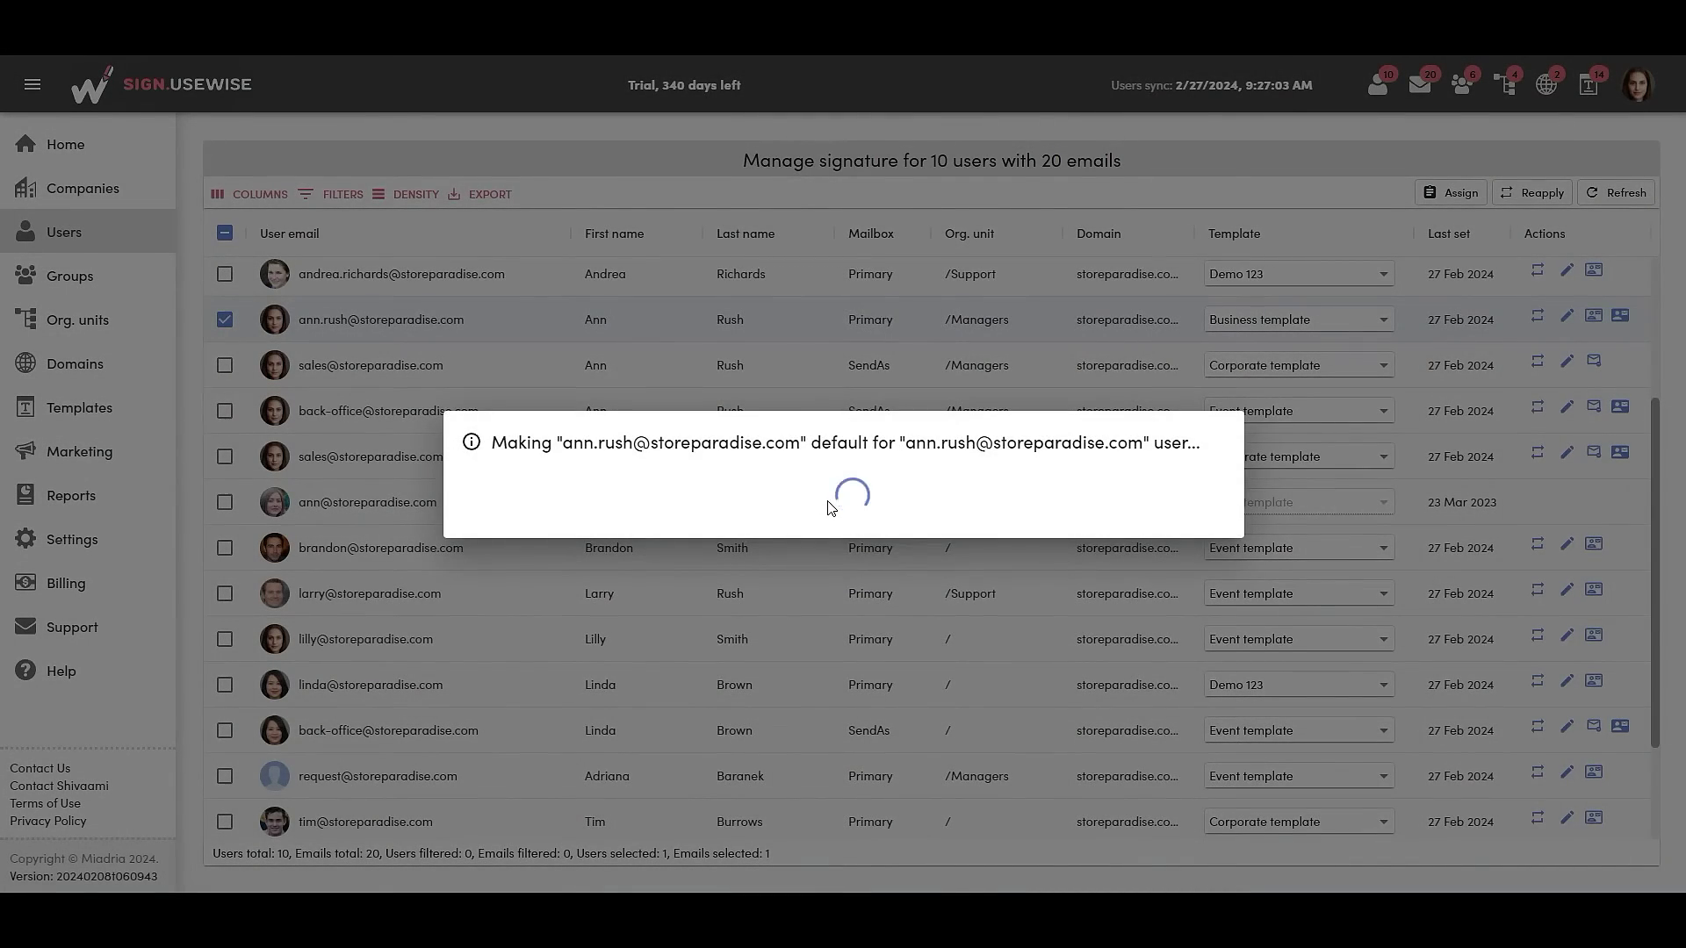